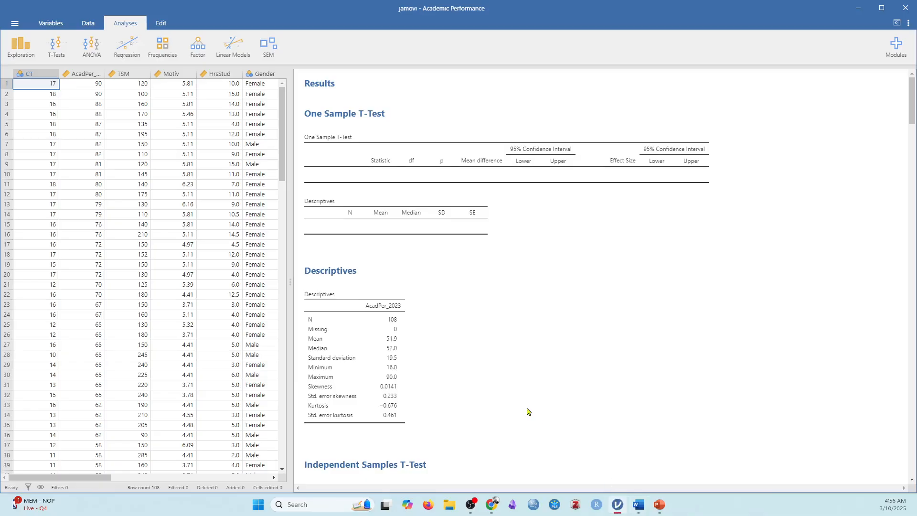
Step: Create a One Sample T-Test analysis with AcadPer_2023 as the dependent variable
{"action": "scroll", "coordinate": [340, 242], "scroll_direction": "down", "scroll_amount": 6}
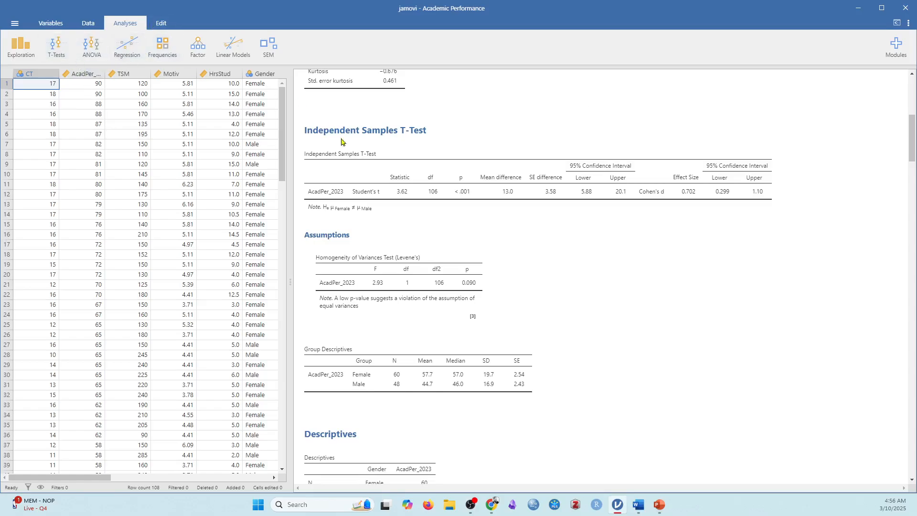
{"action": "scroll", "coordinate": [475, 282], "scroll_direction": "up", "scroll_amount": 2}
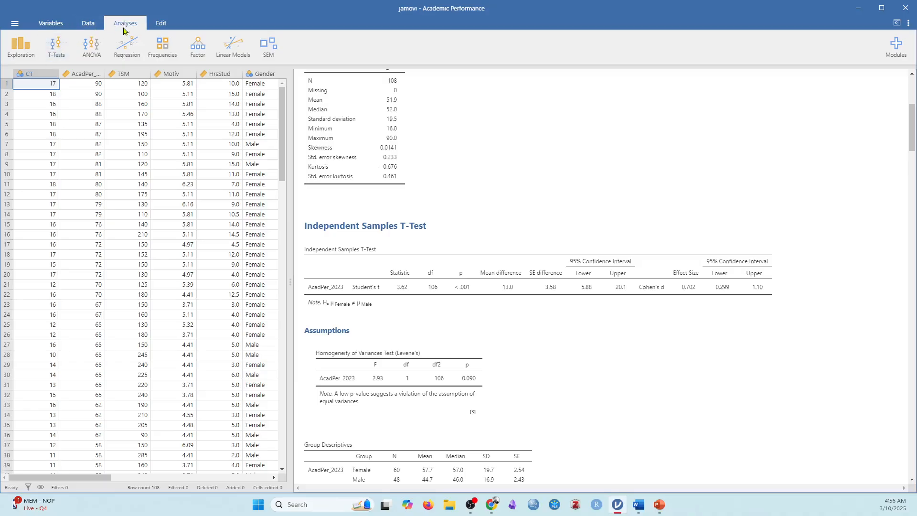
{"action": "left_click", "coordinate": [60, 53]}
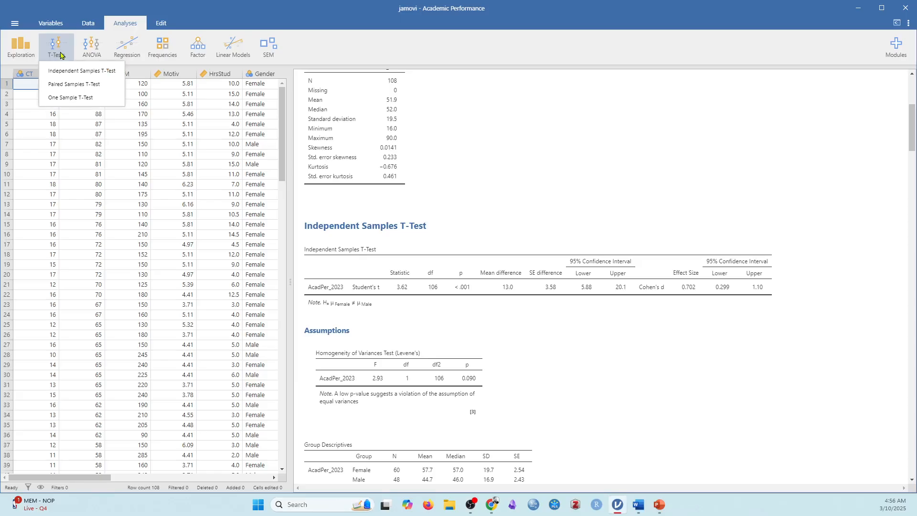
{"action": "left_click", "coordinate": [100, 101]}
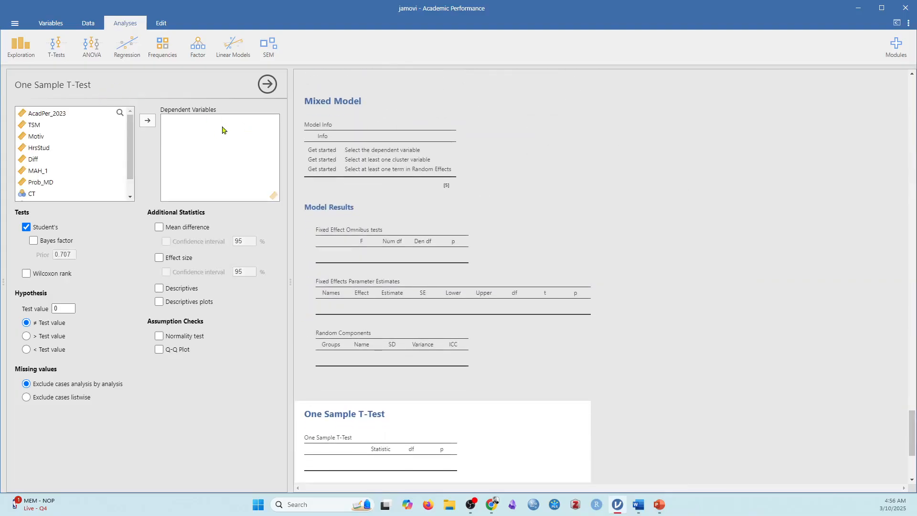
{"action": "left_click", "coordinate": [74, 117]}
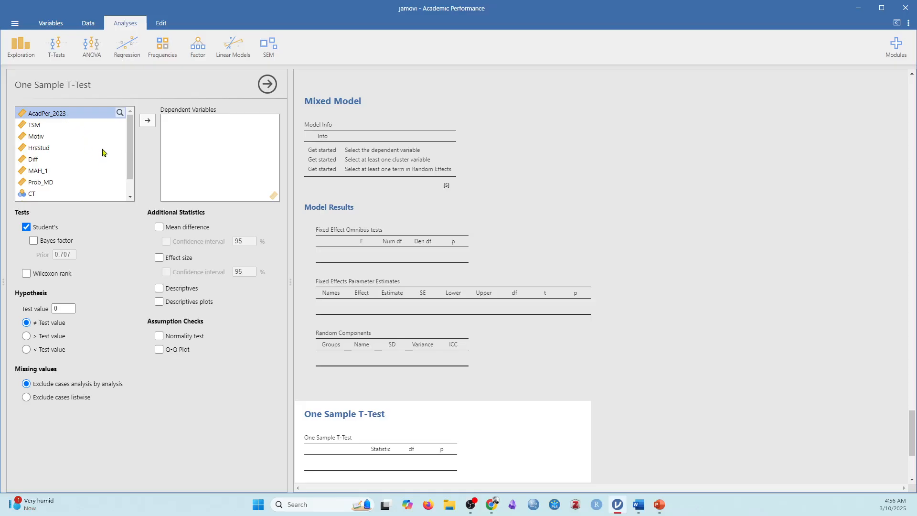
{"action": "left_click", "coordinate": [148, 120]}
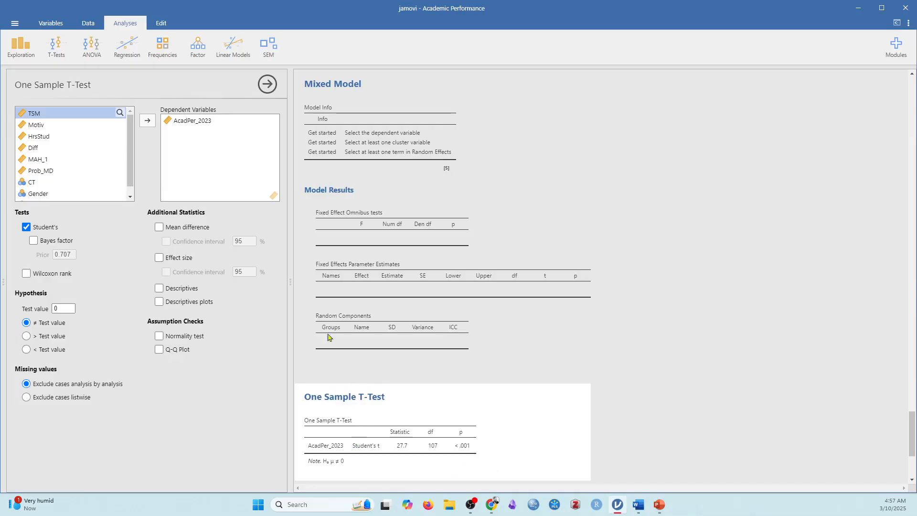
Step: Add the mean difference and effect size, each with a 95% confidence interval, plus descriptives to the One Sample T-Test
{"action": "left_click", "coordinate": [195, 231]}
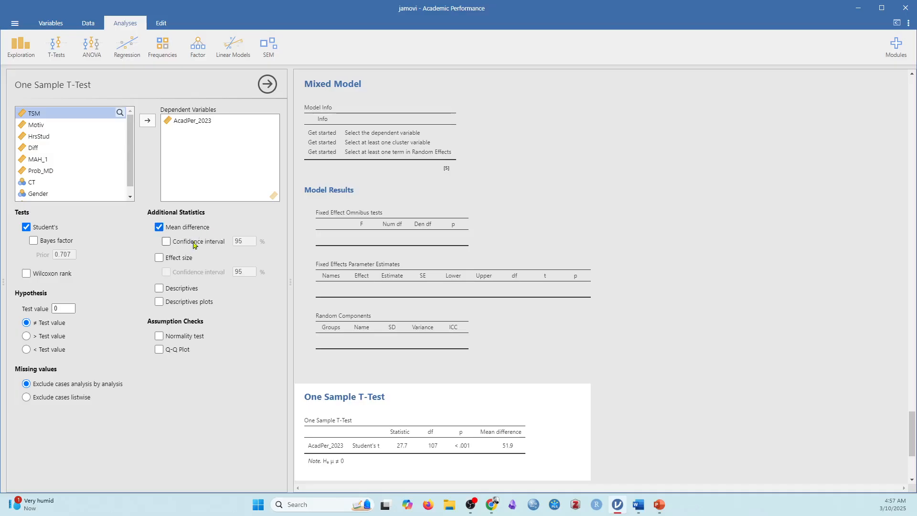
{"action": "left_click", "coordinate": [197, 244]}
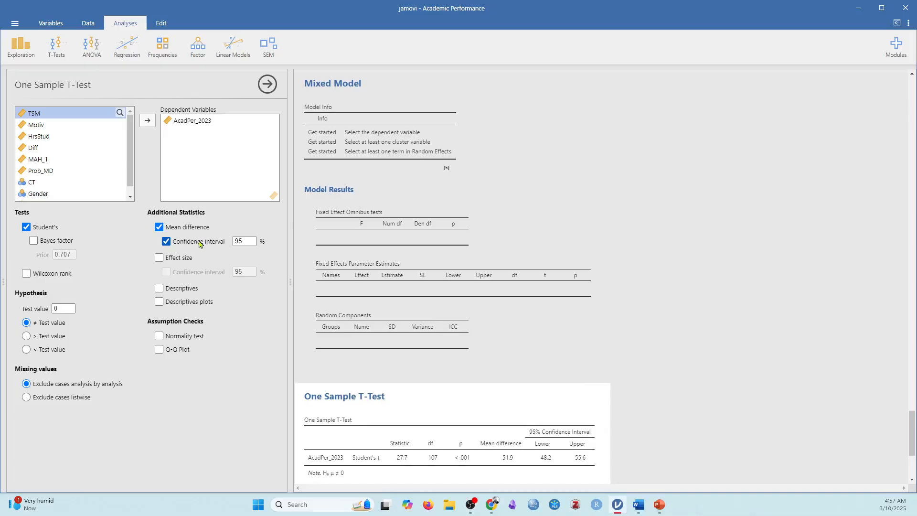
{"action": "left_click", "coordinate": [176, 259]}
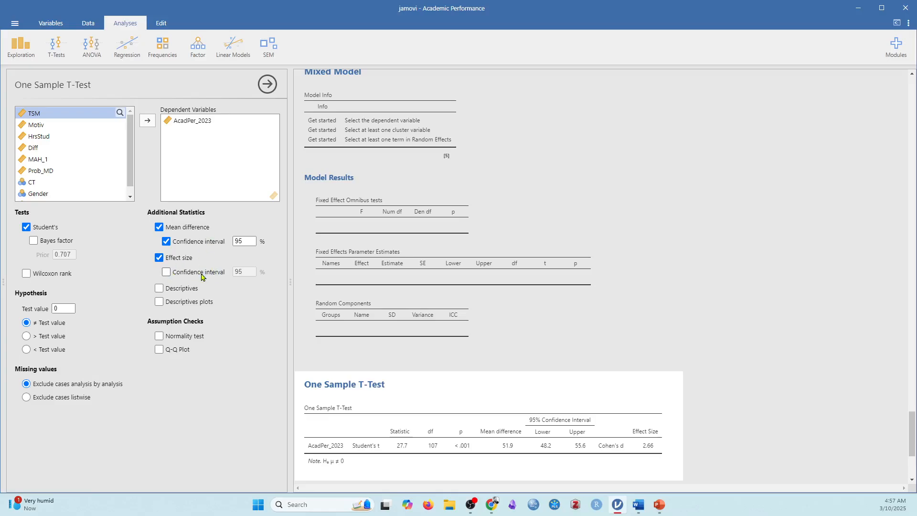
{"action": "left_click", "coordinate": [191, 273]}
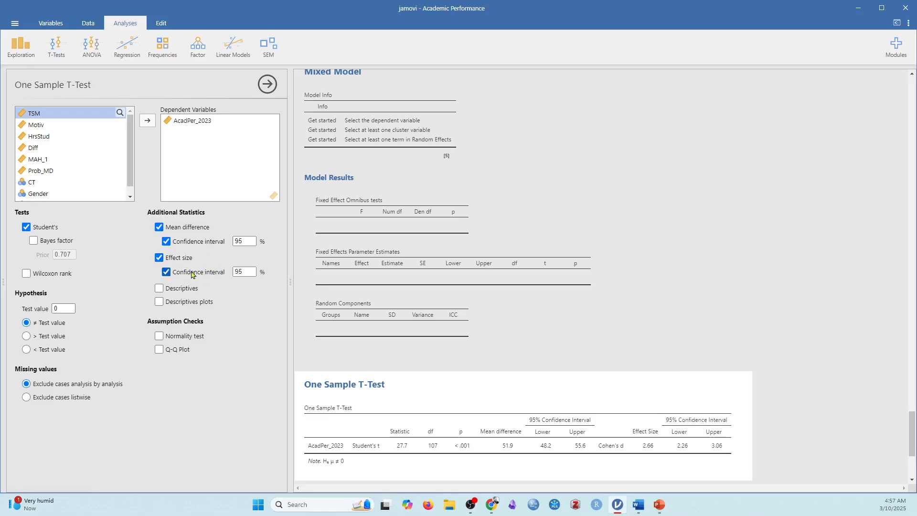
{"action": "left_click", "coordinate": [184, 291]}
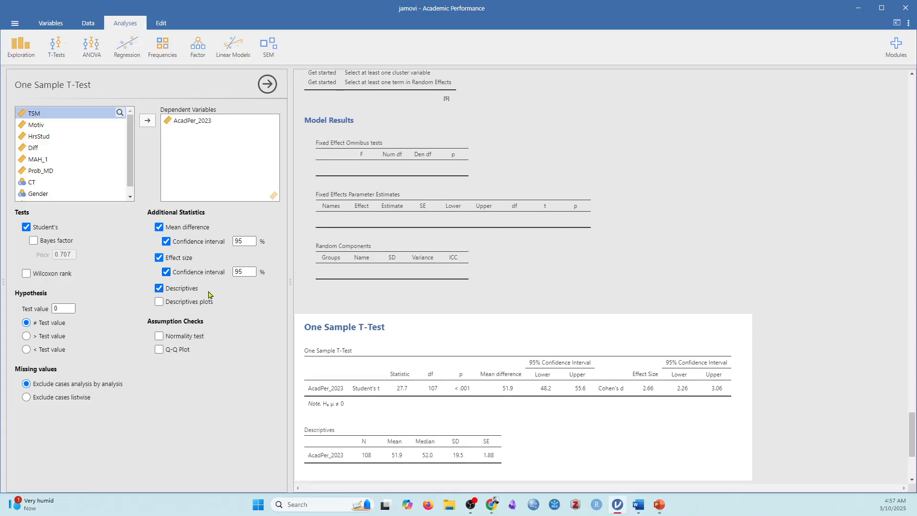
Step: Include descriptives plots, the normality test and the Q-Q plot in the One Sample T-Test output
{"action": "scroll", "coordinate": [300, 301], "scroll_direction": "down", "scroll_amount": 2}
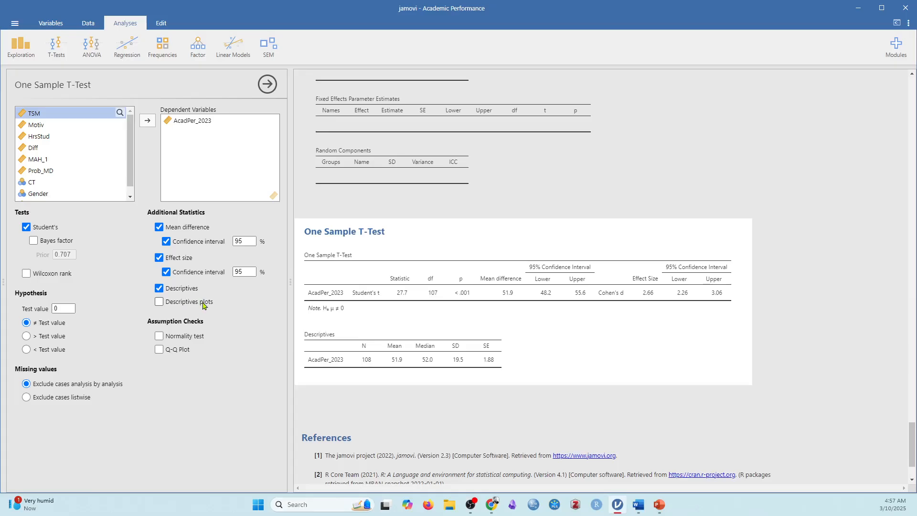
{"action": "left_click", "coordinate": [198, 302]}
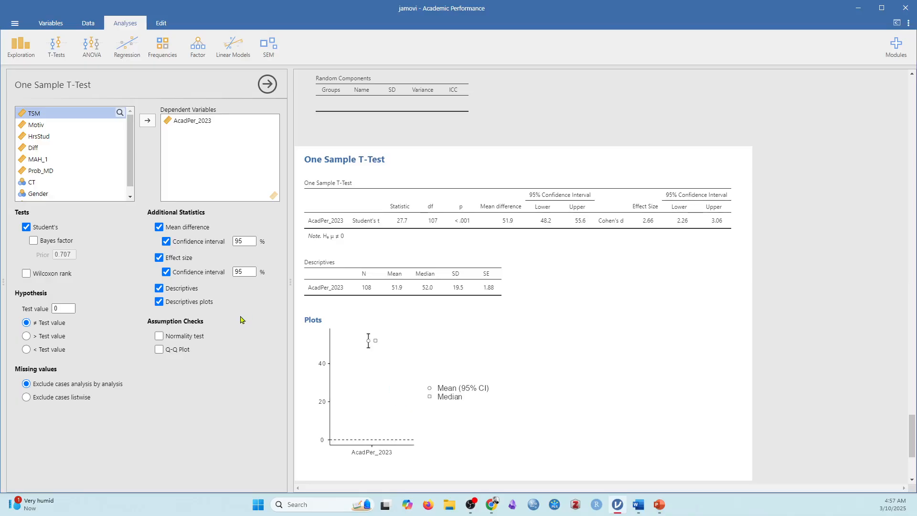
{"action": "left_click", "coordinate": [189, 337]}
{"action": "left_click", "coordinate": [180, 352]}
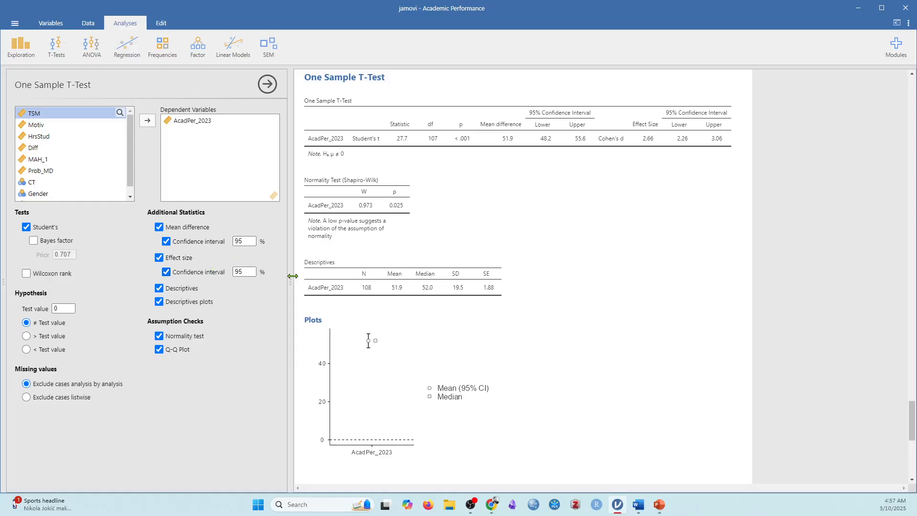
Step: Set the hypothesis test value of the One Sample T-Test to 42
{"action": "left_click", "coordinate": [65, 308]}
{"action": "type", "text": "42"}
{"action": "left_click", "coordinate": [241, 432]}
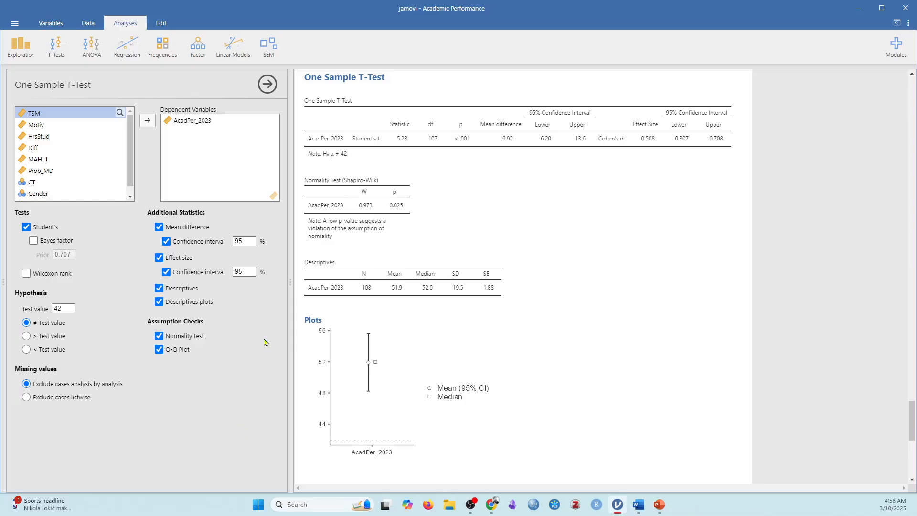
Step: Examine the One Sample T-Test output, including the normality test, descriptives table, mean and median plot, and Q-Q plot
{"action": "scroll", "coordinate": [477, 358], "scroll_direction": "up", "scroll_amount": 1}
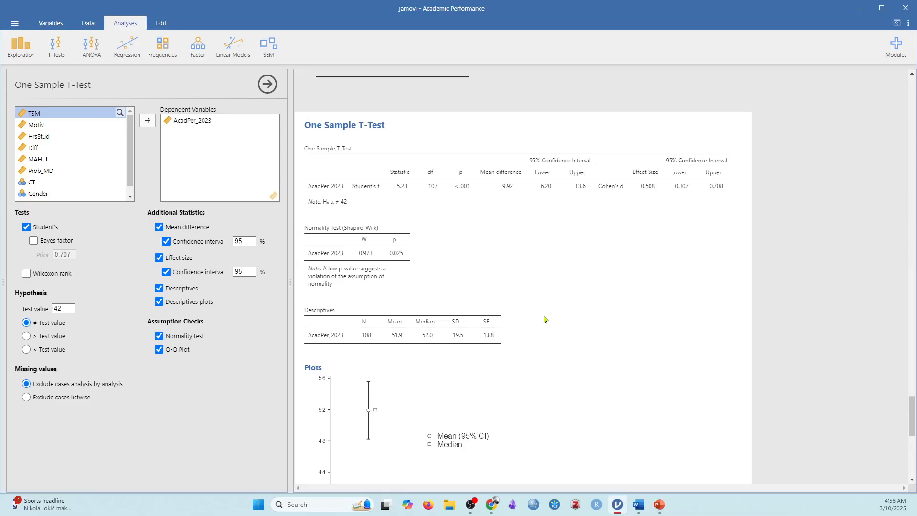
{"action": "scroll", "coordinate": [545, 319], "scroll_direction": "down", "scroll_amount": 1}
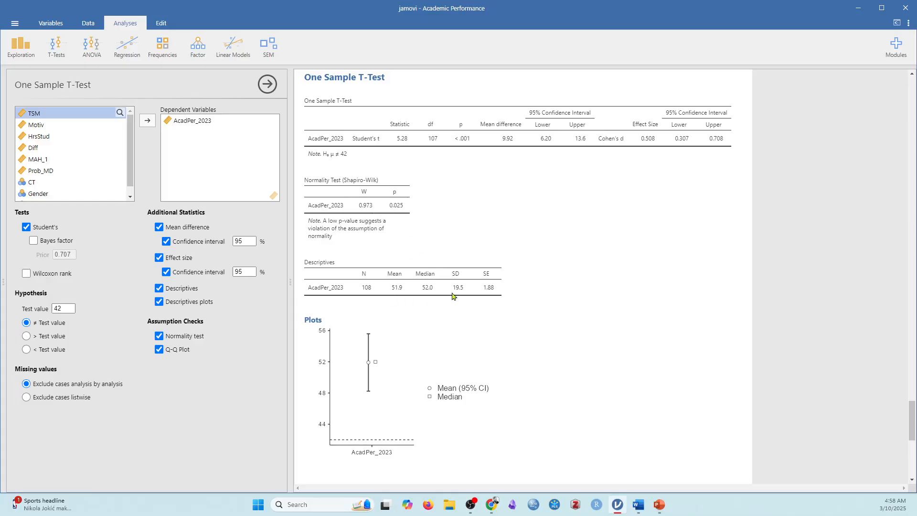
{"action": "scroll", "coordinate": [592, 329], "scroll_direction": "down", "scroll_amount": 3}
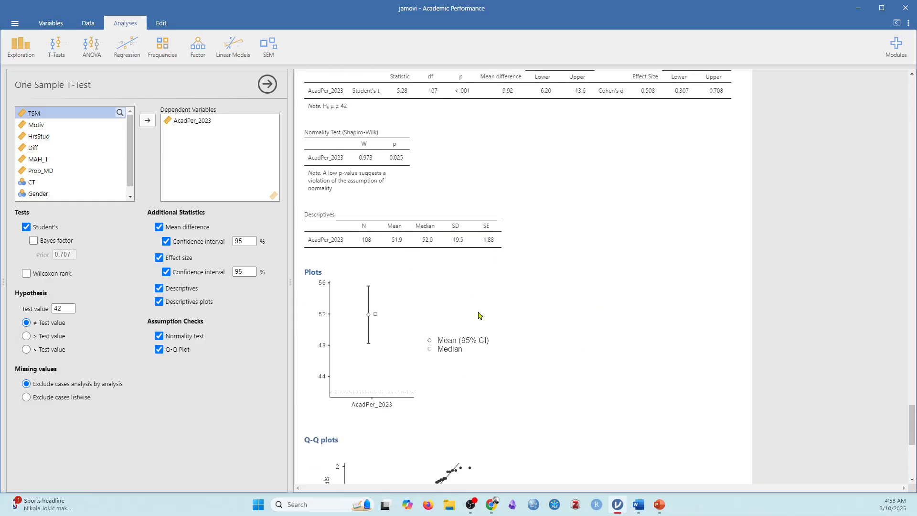
{"action": "scroll", "coordinate": [408, 358], "scroll_direction": "down", "scroll_amount": 2}
{"action": "scroll", "coordinate": [407, 381], "scroll_direction": "up", "scroll_amount": 3}
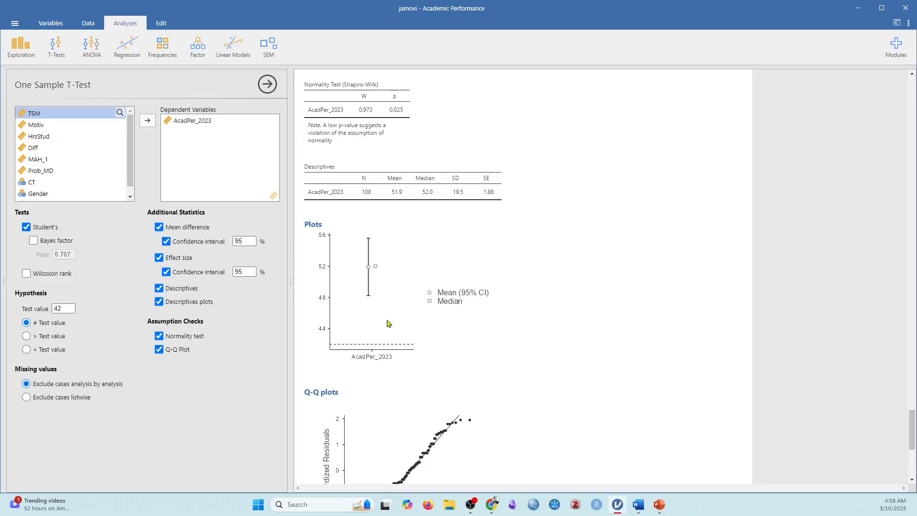
{"action": "scroll", "coordinate": [403, 355], "scroll_direction": "down", "scroll_amount": 3}
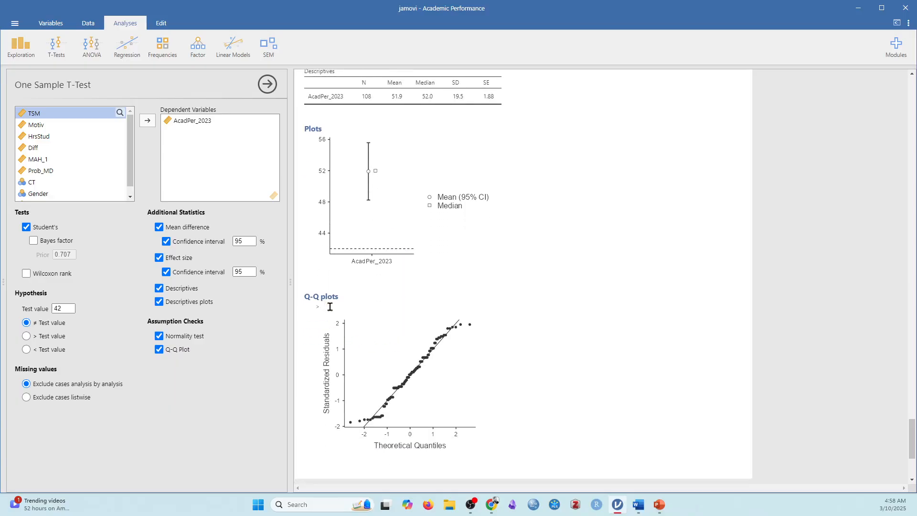
{"action": "scroll", "coordinate": [478, 404], "scroll_direction": "up", "scroll_amount": 4}
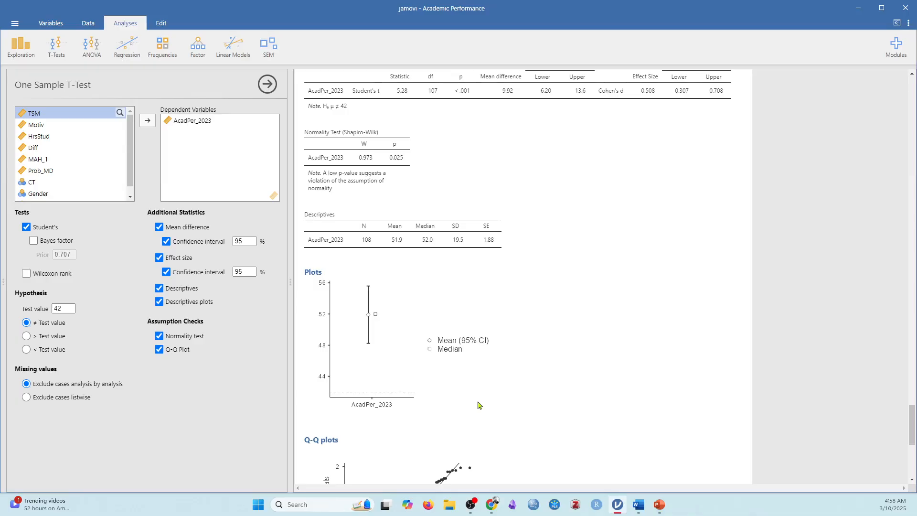
{"action": "scroll", "coordinate": [479, 404], "scroll_direction": "up", "scroll_amount": 1}
{"action": "scroll", "coordinate": [474, 405], "scroll_direction": "up", "scroll_amount": 1}
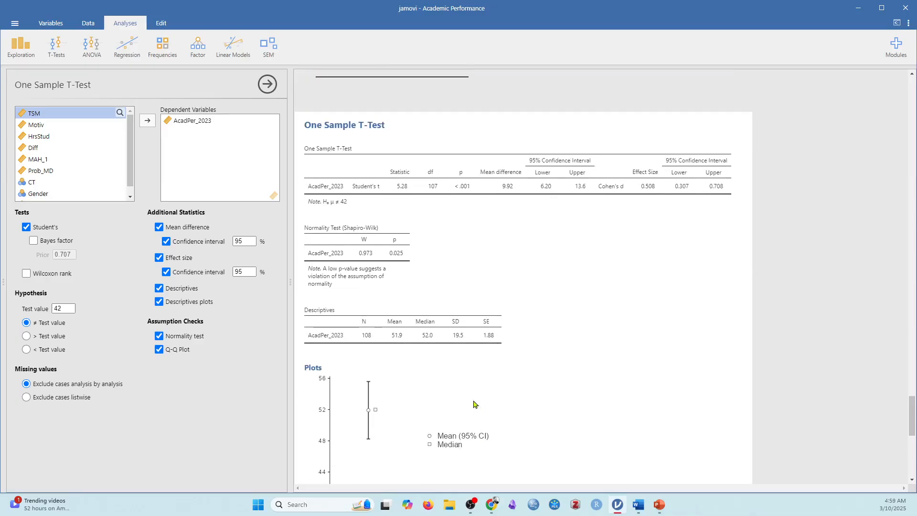
{"action": "scroll", "coordinate": [552, 337], "scroll_direction": "down", "scroll_amount": 1}
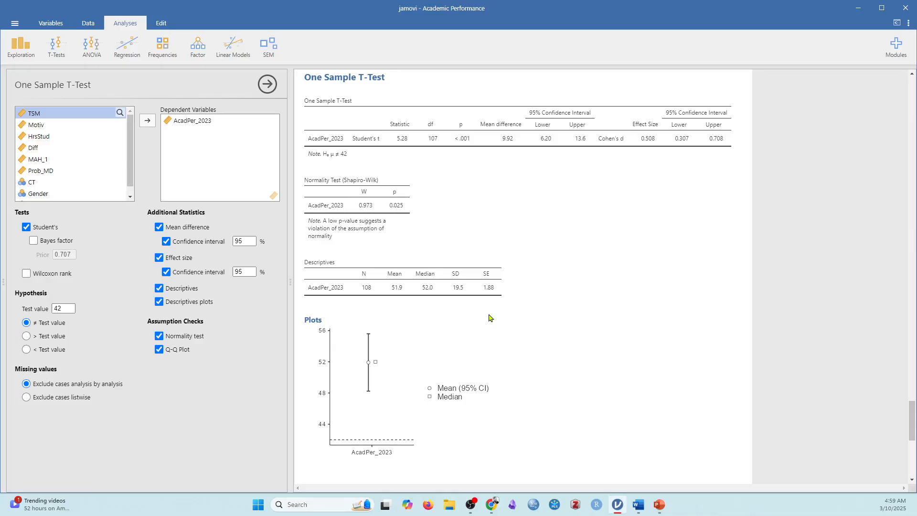
{"action": "scroll", "coordinate": [446, 357], "scroll_direction": "up", "scroll_amount": 1}
{"action": "scroll", "coordinate": [447, 357], "scroll_direction": "up", "scroll_amount": 1}
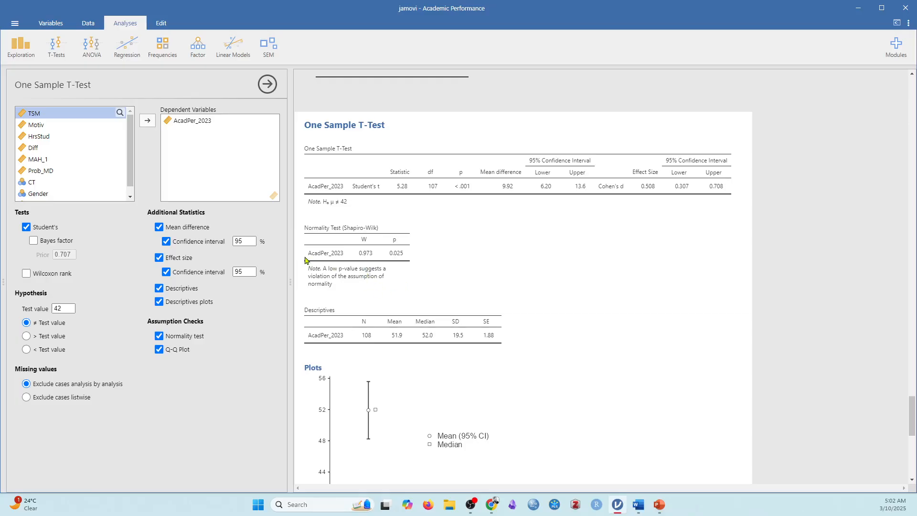
Step: Create a Descriptives analysis for the variable AcadPer_2023
{"action": "left_click", "coordinate": [28, 57]}
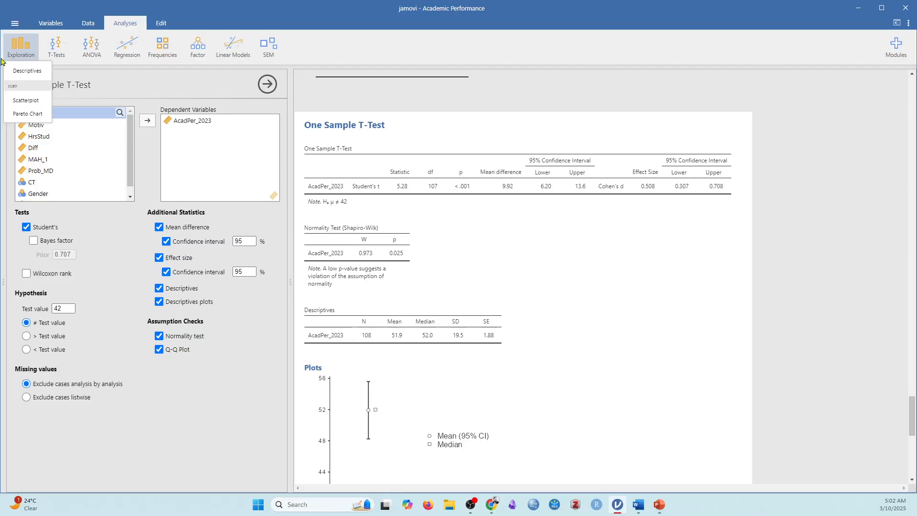
{"action": "left_click", "coordinate": [34, 77]}
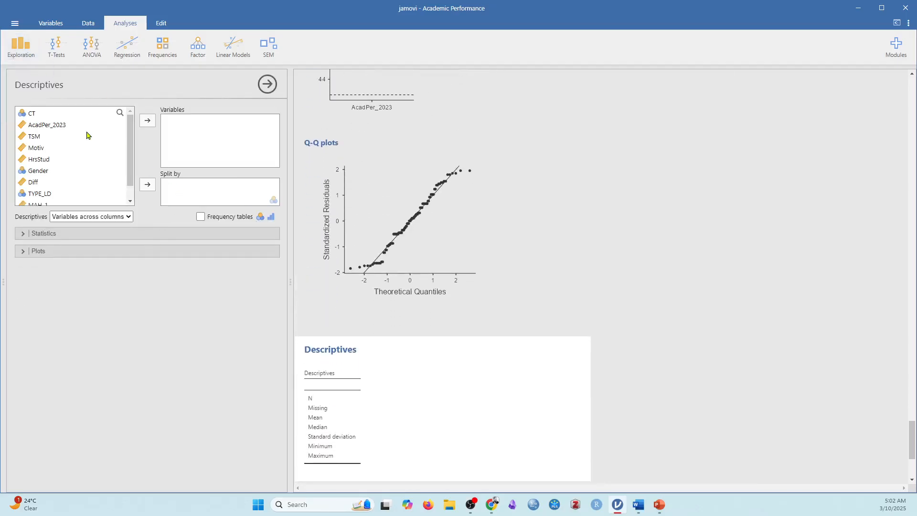
{"action": "left_click", "coordinate": [90, 126]}
{"action": "left_click", "coordinate": [147, 121]}
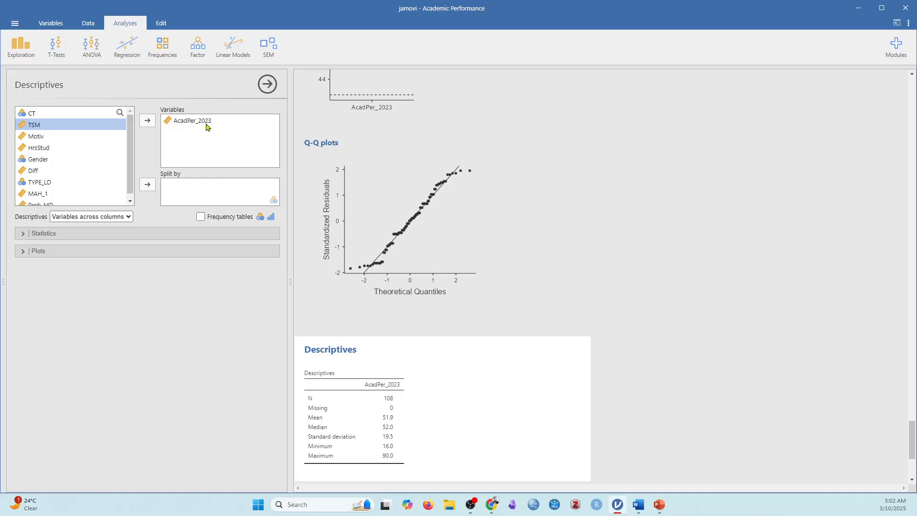
Step: Add skewness and kurtosis to the AcadPer_2023 descriptives and review the resulting table
{"action": "left_click", "coordinate": [145, 234]}
{"action": "left_click", "coordinate": [178, 345]}
{"action": "left_click", "coordinate": [178, 358]}
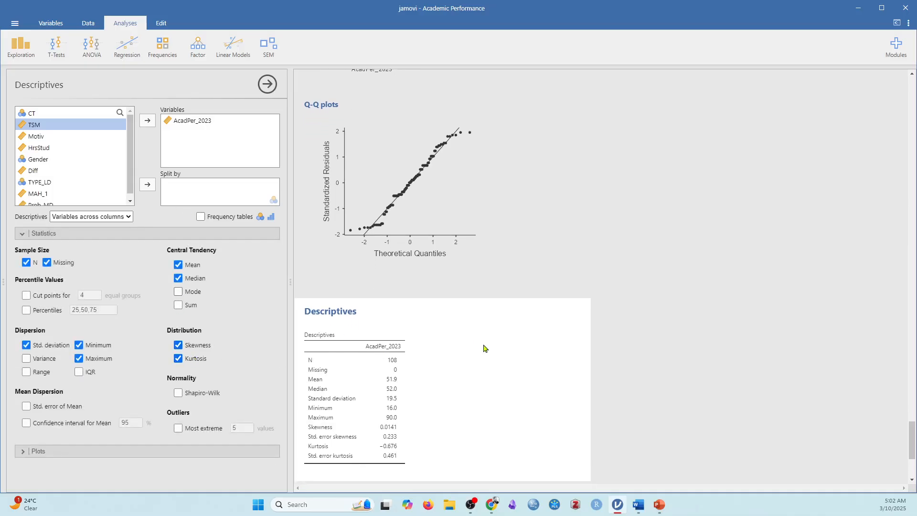
{"action": "scroll", "coordinate": [483, 348], "scroll_direction": "down", "scroll_amount": 3}
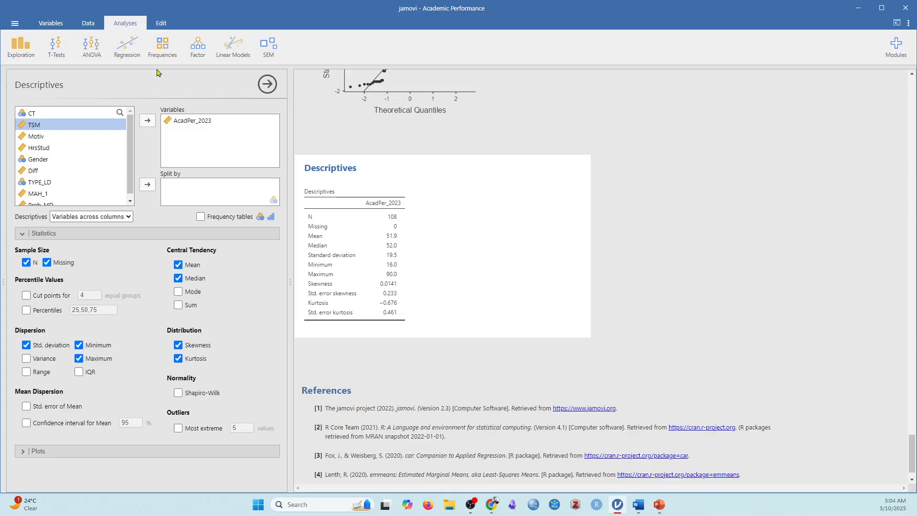
Step: Reopen the AcadPer_2023 One Sample T-Test from the results and review its test statistics and normality check
{"action": "scroll", "coordinate": [443, 306], "scroll_direction": "up", "scroll_amount": 10}
{"action": "scroll", "coordinate": [437, 315], "scroll_direction": "up", "scroll_amount": 5}
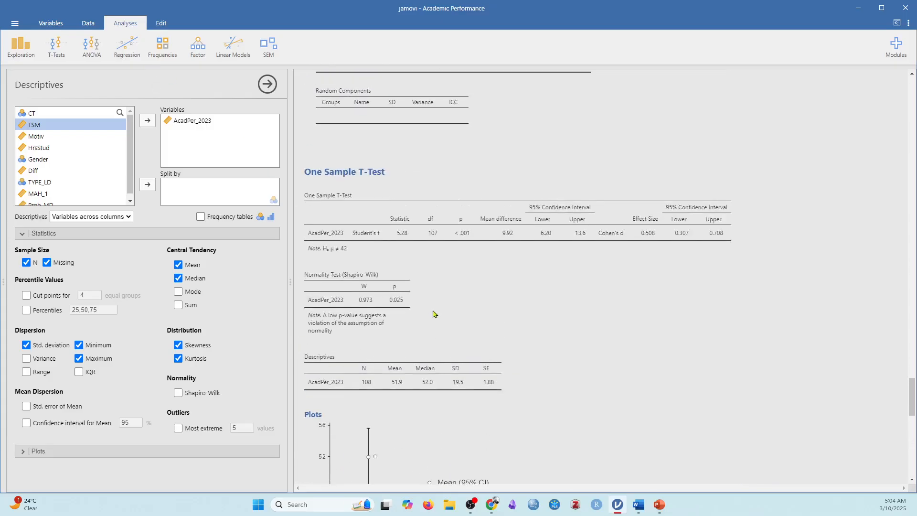
{"action": "left_click", "coordinate": [442, 304]}
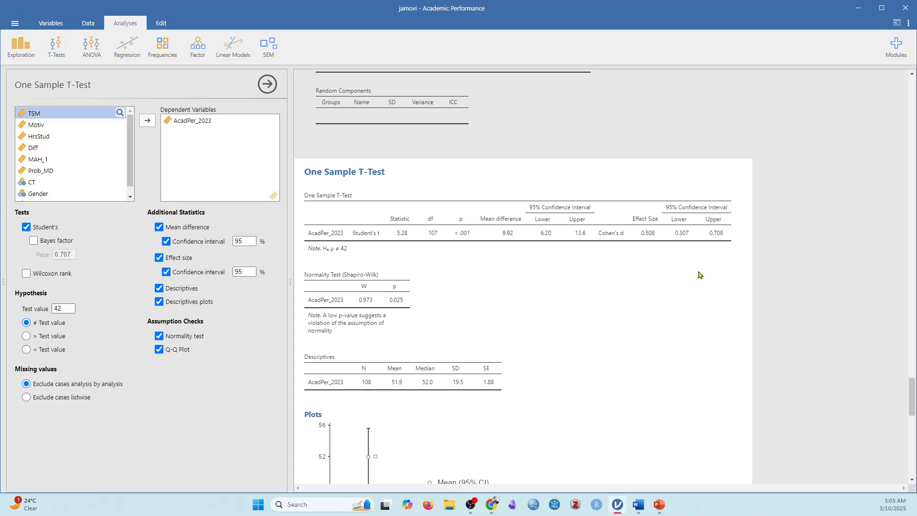
{"action": "scroll", "coordinate": [707, 300], "scroll_direction": "down", "scroll_amount": 2}
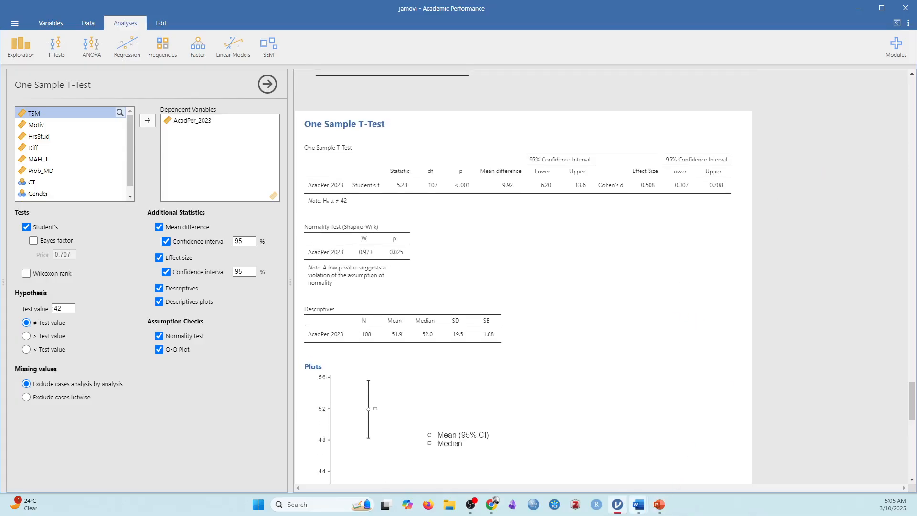
Step: Switch to the Word document "TESTS FOR COMPARING MEANS using JAMOVI" and review the hypotheses and the JAMOVI results output section
{"action": "mouse_move", "coordinate": [639, 503]}
{"action": "left_click", "coordinate": [660, 473]}
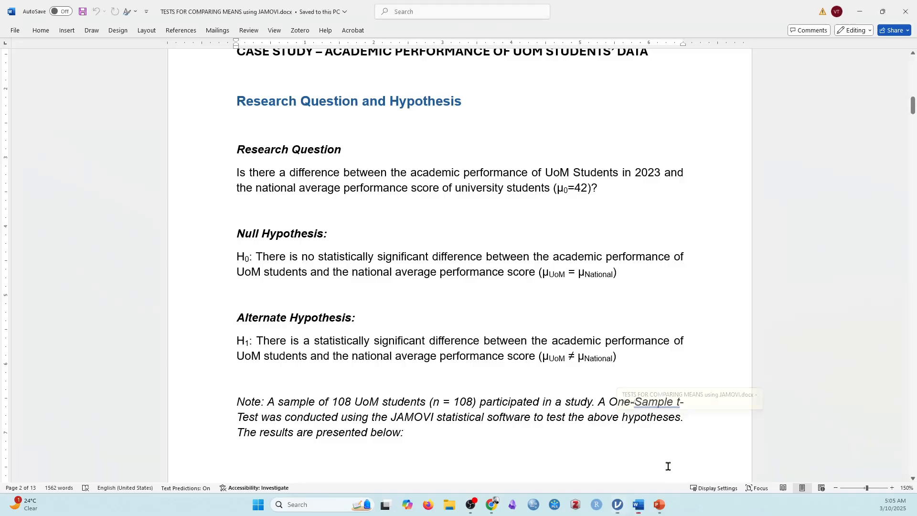
{"action": "scroll", "coordinate": [561, 399], "scroll_direction": "up", "scroll_amount": 1}
{"action": "scroll", "coordinate": [561, 399], "scroll_direction": "down", "scroll_amount": 2}
{"action": "scroll", "coordinate": [562, 399], "scroll_direction": "down", "scroll_amount": 10}
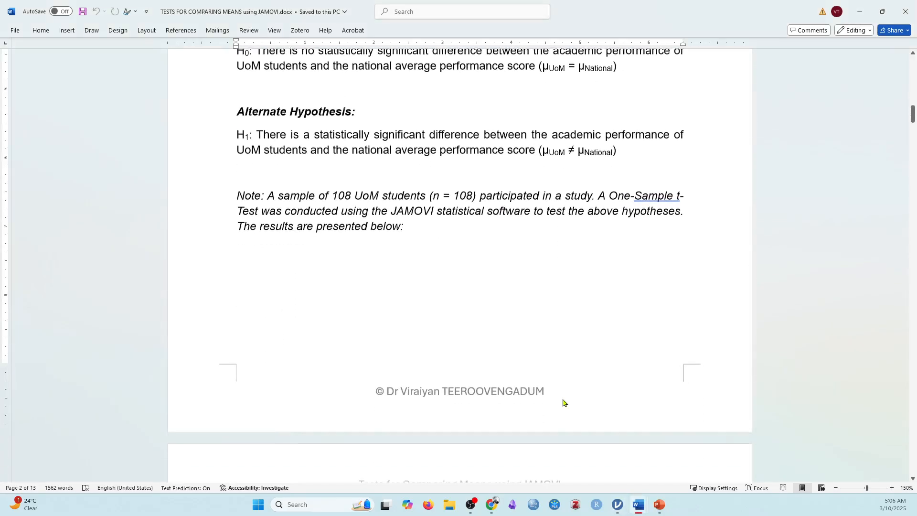
{"action": "scroll", "coordinate": [559, 400], "scroll_direction": "up", "scroll_amount": 5}
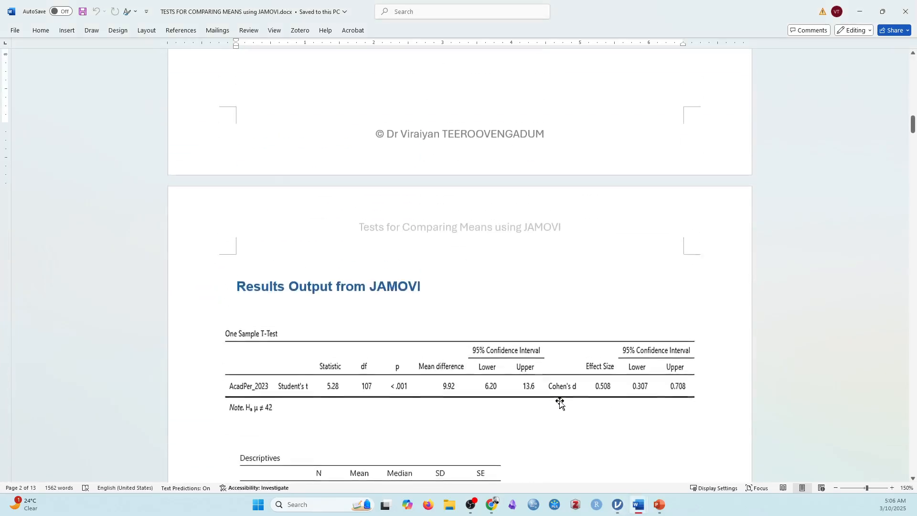
Step: Review the JAMOVI output tables and read the "Interpretation of the Results" section on sample mean, normality and t-test outcome
{"action": "scroll", "coordinate": [559, 401], "scroll_direction": "down", "scroll_amount": 3}
{"action": "scroll", "coordinate": [511, 349], "scroll_direction": "down", "scroll_amount": 7}
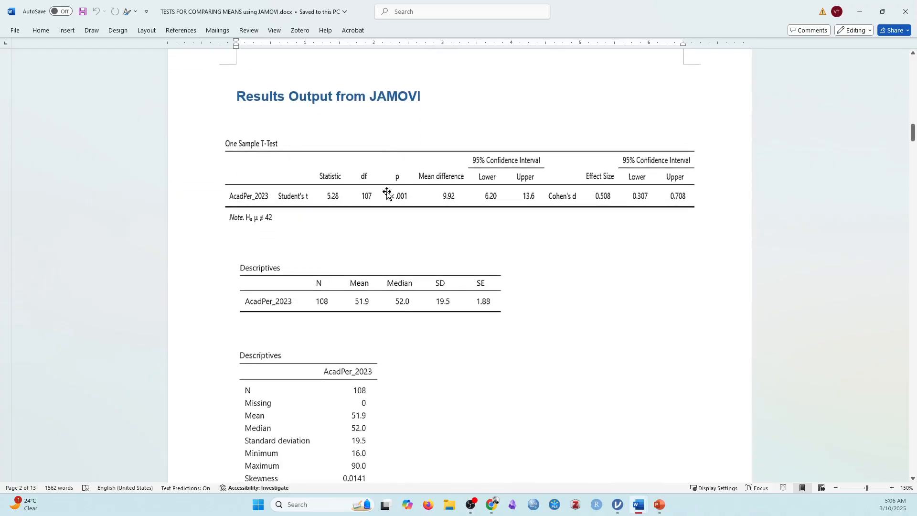
{"action": "scroll", "coordinate": [457, 290], "scroll_direction": "down", "scroll_amount": 9}
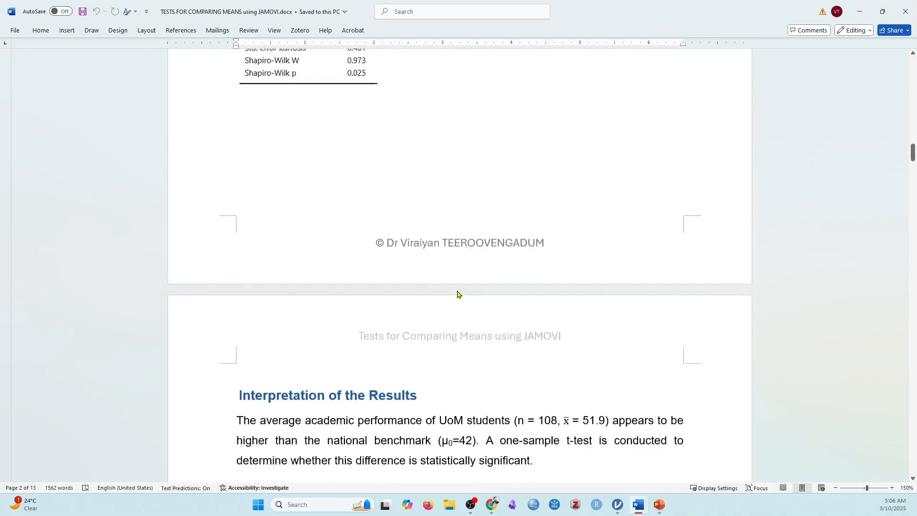
{"action": "scroll", "coordinate": [455, 283], "scroll_direction": "up", "scroll_amount": 1}
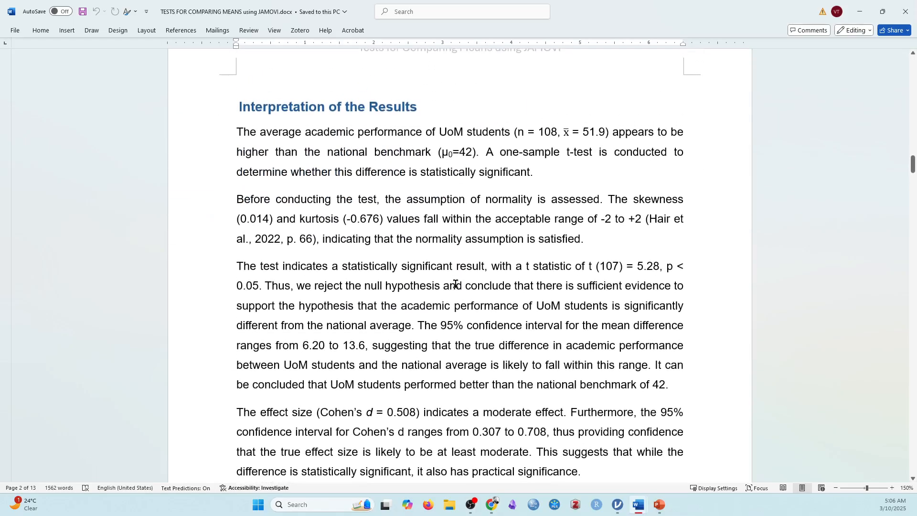
{"action": "scroll", "coordinate": [455, 284], "scroll_direction": "down", "scroll_amount": 1}
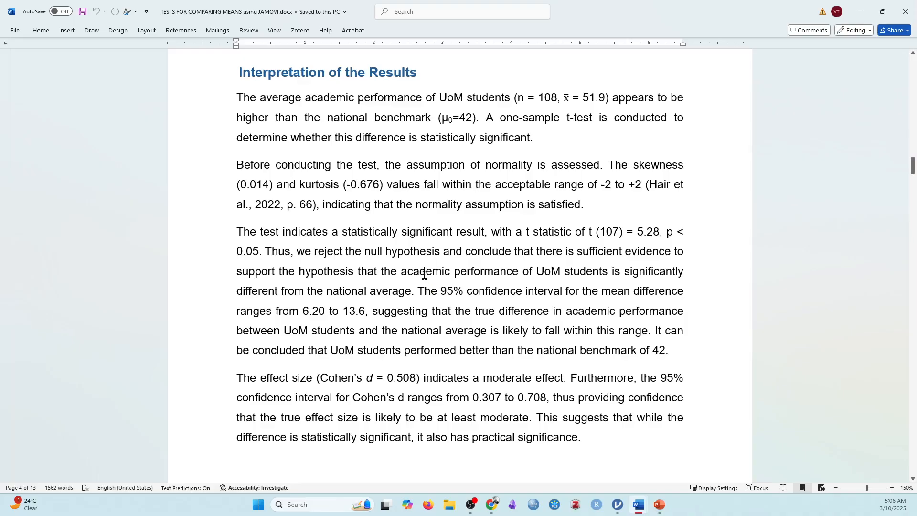
{"action": "scroll", "coordinate": [388, 283], "scroll_direction": "up", "scroll_amount": 1}
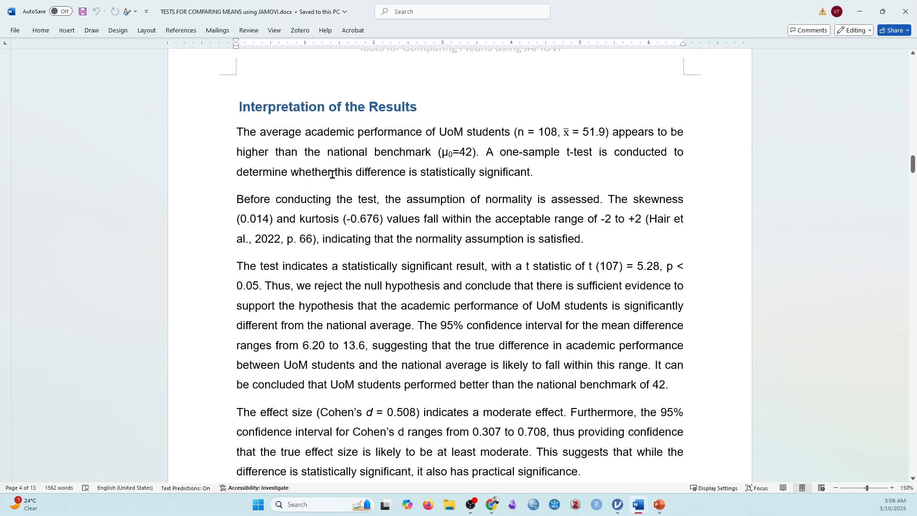
{"action": "scroll", "coordinate": [319, 221], "scroll_direction": "down", "scroll_amount": 1}
{"action": "scroll", "coordinate": [343, 255], "scroll_direction": "up", "scroll_amount": 1}
Step: Shrink the Word window to the lower part of the screen and widen it, keeping jamovi's One Sample T-Test table in view above
{"action": "left_click_drag", "start_coordinate": [673, 8], "coordinate": [318, 224]}
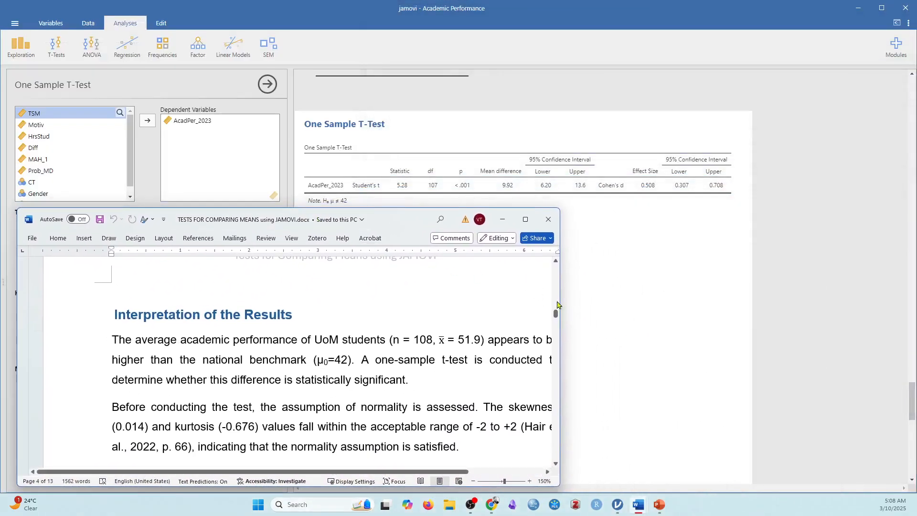
{"action": "left_click_drag", "start_coordinate": [560, 304], "coordinate": [859, 298]}
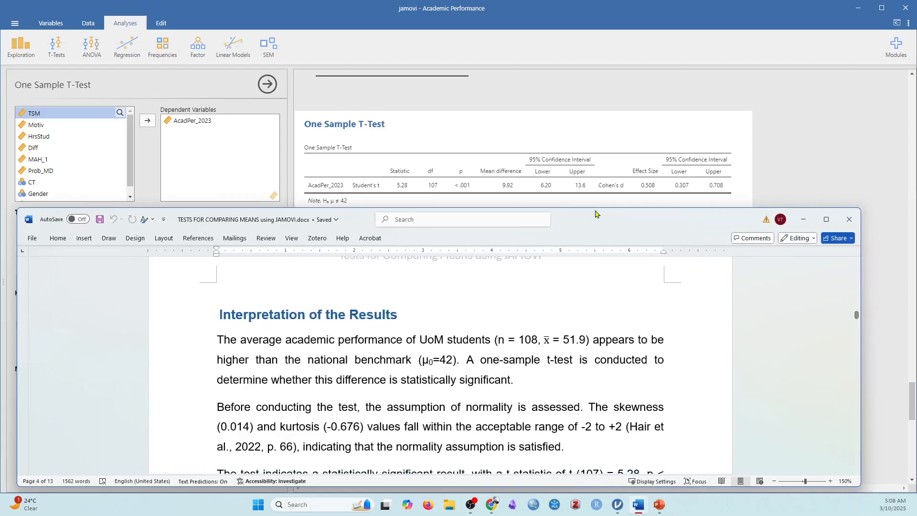
{"action": "scroll", "coordinate": [543, 183], "scroll_direction": "down", "scroll_amount": 1}
{"action": "scroll", "coordinate": [543, 183], "scroll_direction": "down", "scroll_amount": 1}
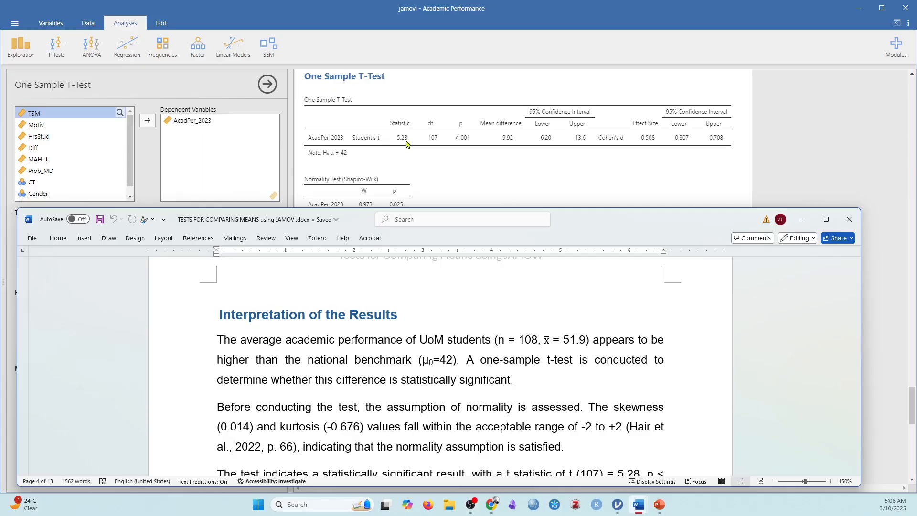
Step: Compare the written t-test, confidence interval and Cohen's d interpretation with the One Sample T-Test table in jamovi
{"action": "scroll", "coordinate": [542, 342], "scroll_direction": "down", "scroll_amount": 3}
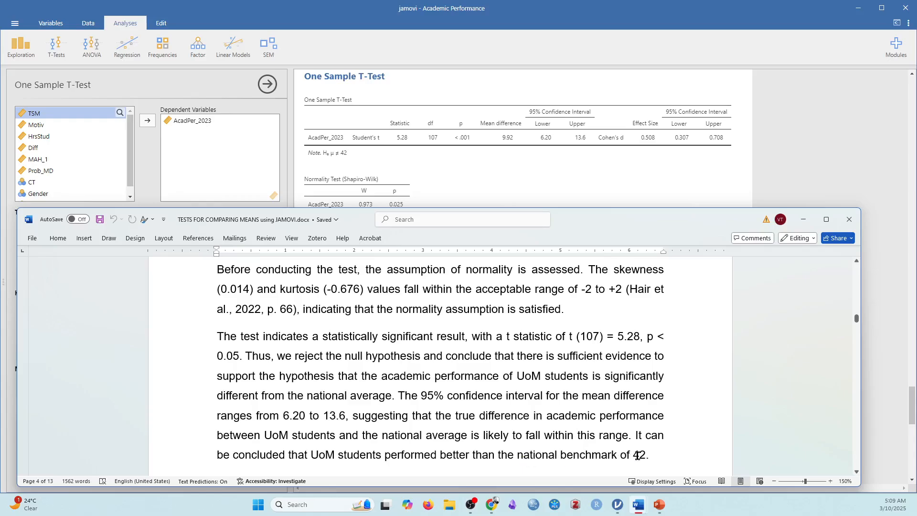
{"action": "scroll", "coordinate": [546, 389], "scroll_direction": "down", "scroll_amount": 2}
{"action": "scroll", "coordinate": [545, 388], "scroll_direction": "down", "scroll_amount": 1}
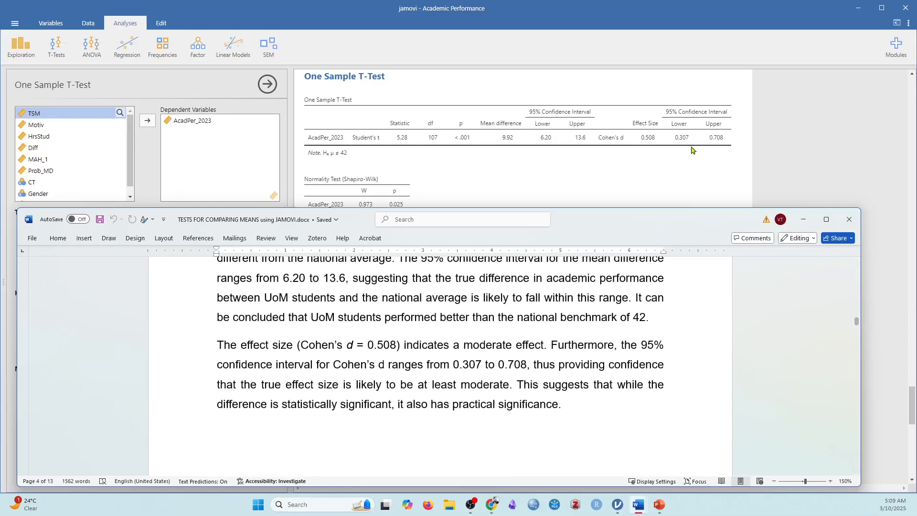